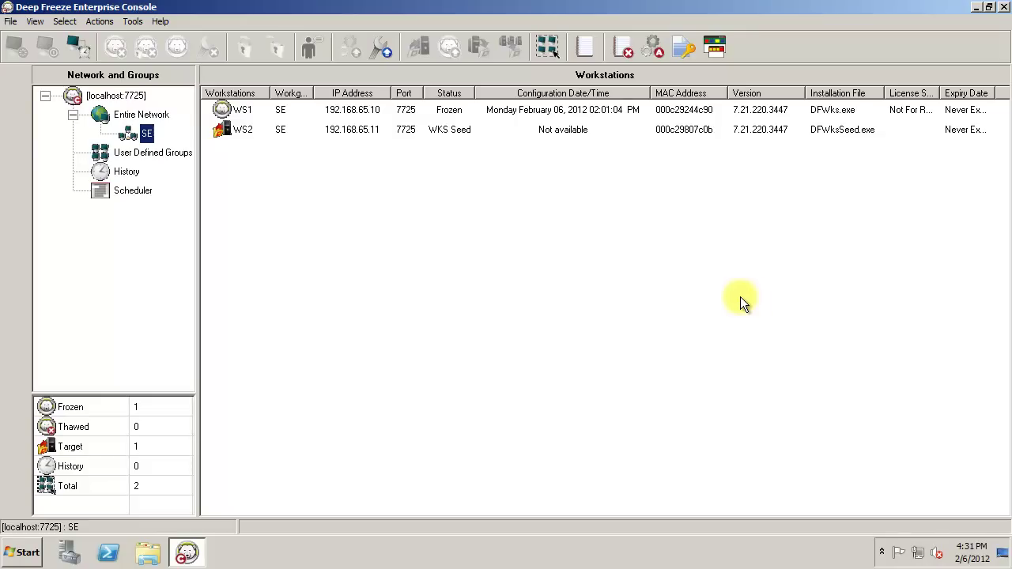
Step: Start a new embedded events configuration for workstation WS1 and add a Maintenance event
click(241, 114)
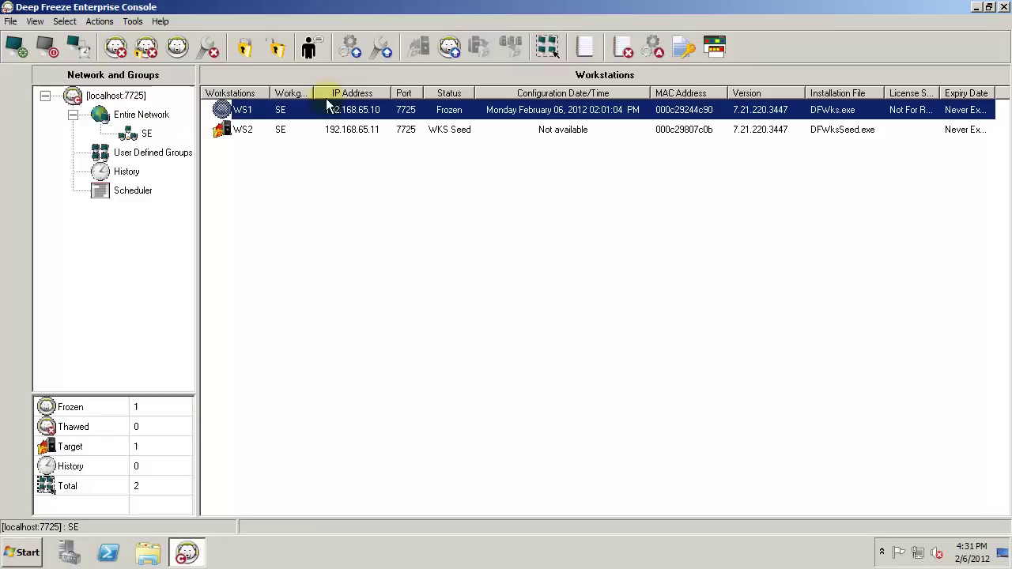
click(387, 48)
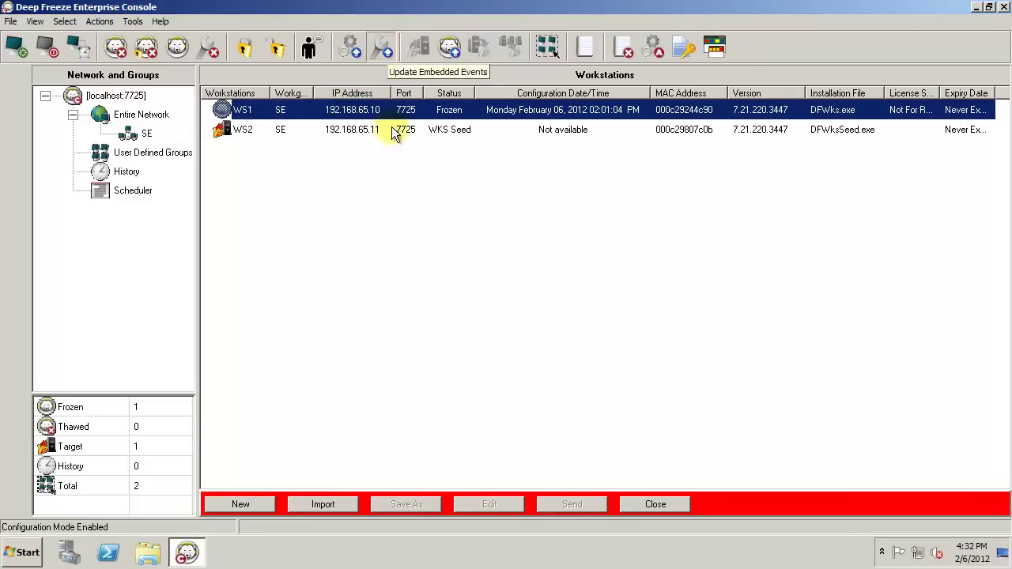
click(254, 500)
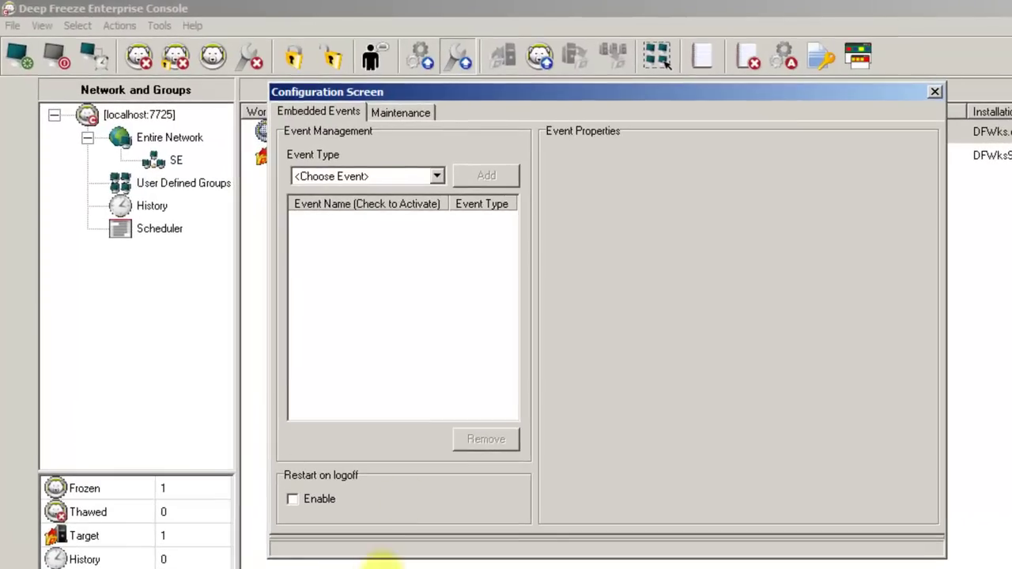
click(438, 174)
click(401, 230)
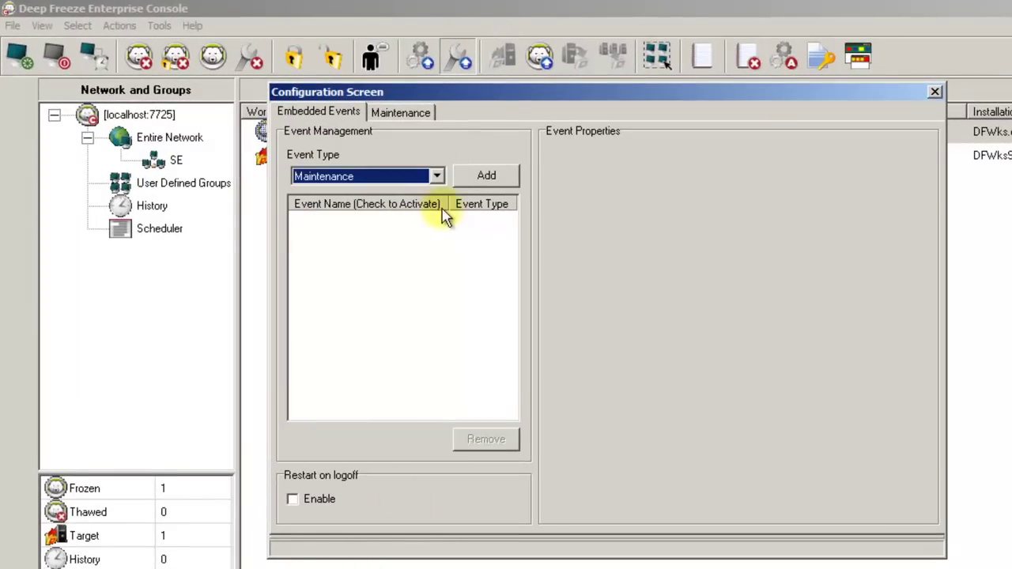
click(486, 176)
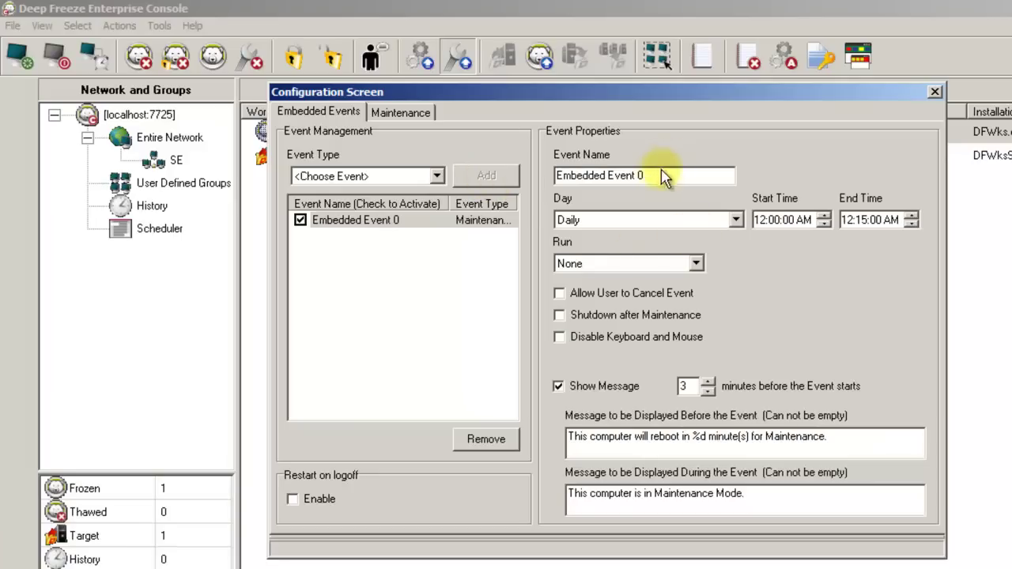
Step: Name the maintenance event "AV Update" and schedule it for Wednesday
drag(650, 174, 512, 177)
text(A)
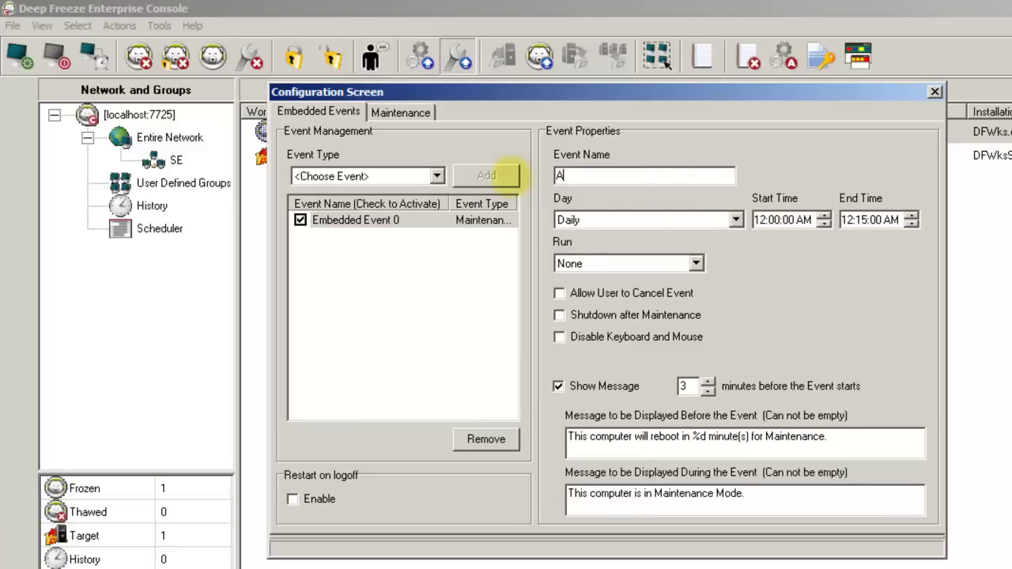
text(V Update)
click(735, 220)
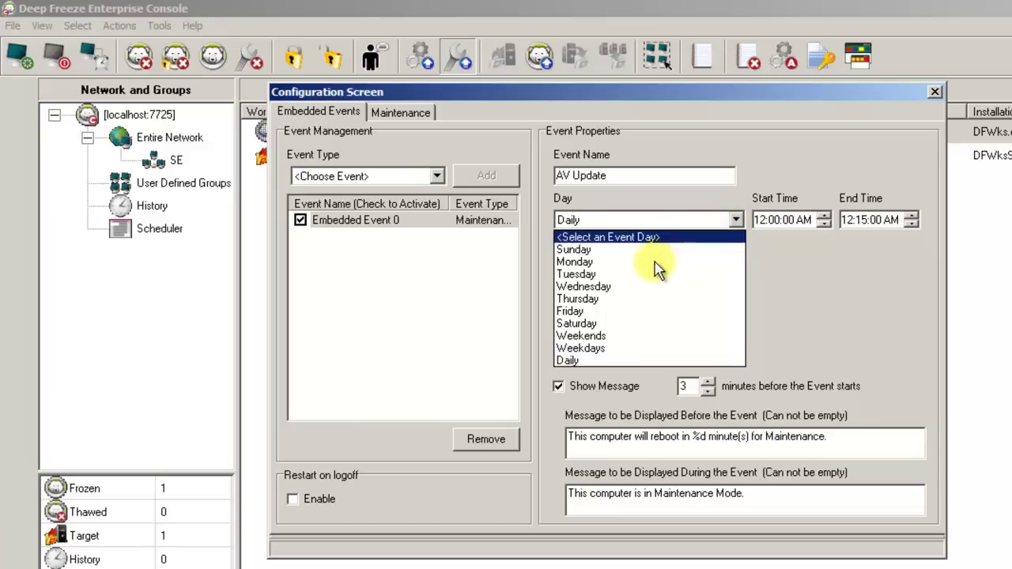
click(639, 297)
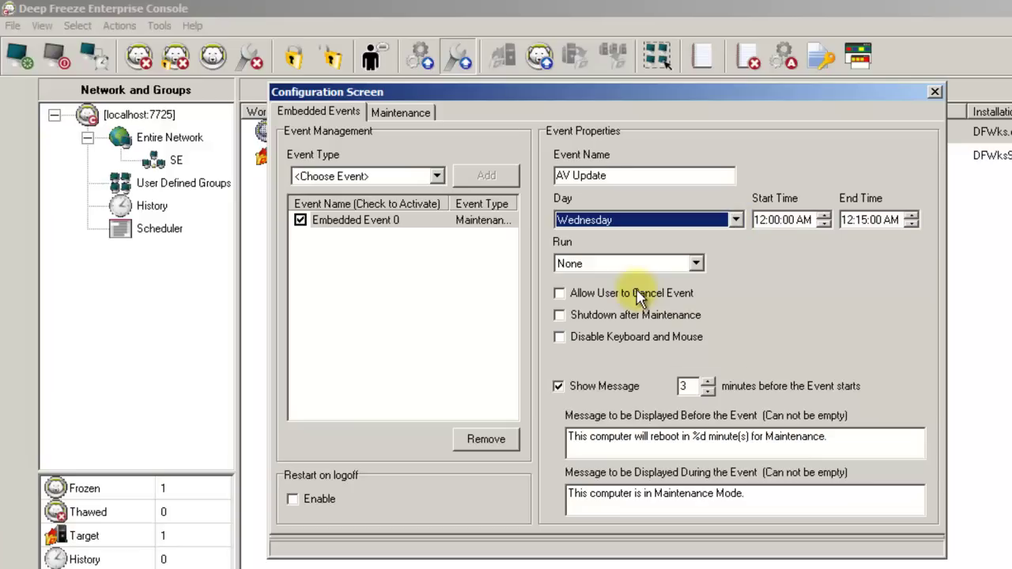
Step: Set the event's start time to 9:00:00 PM and its end time to 12:00:00 AM
click(759, 222)
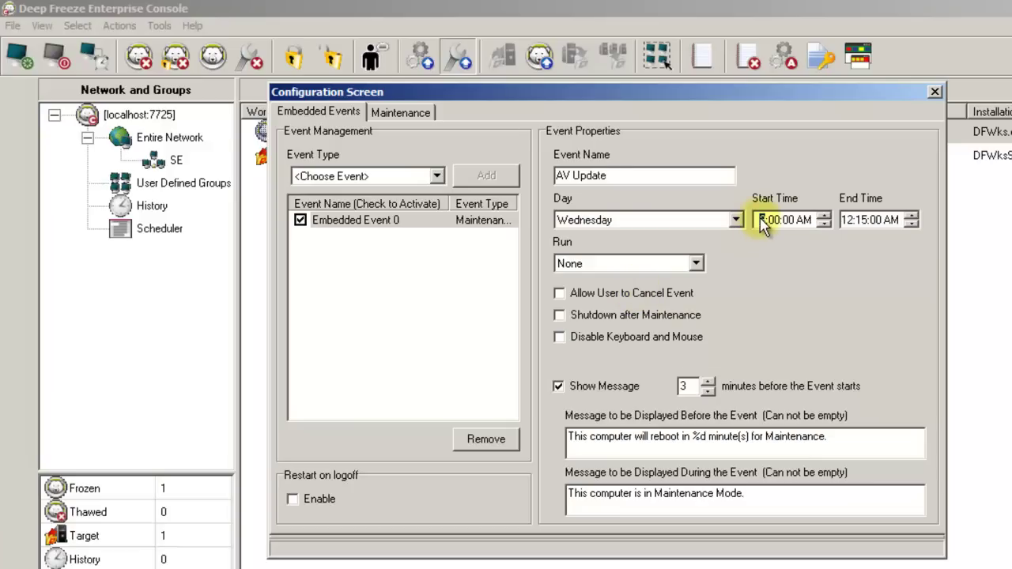
text(9)
click(802, 221)
key(p)
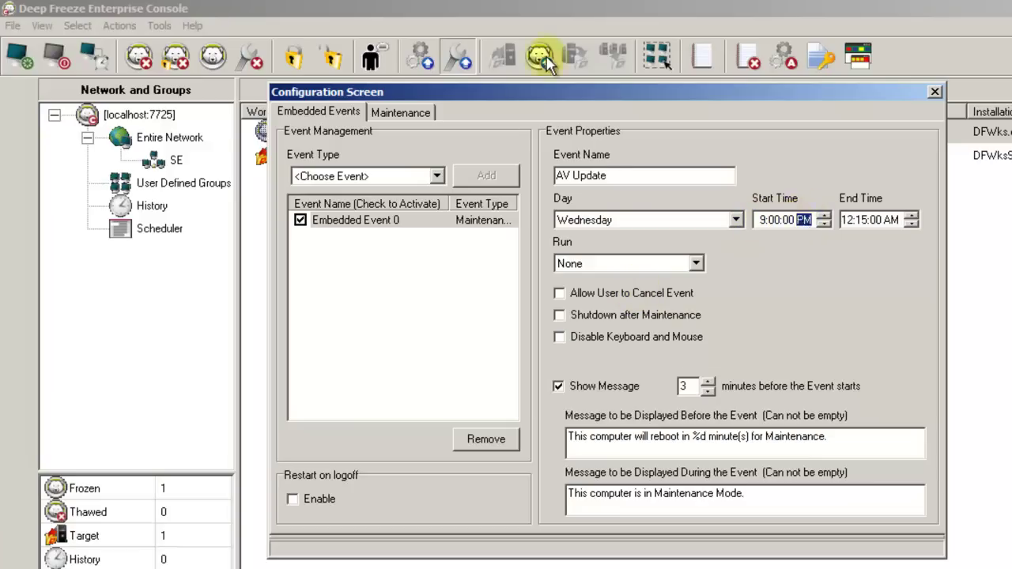
click(859, 221)
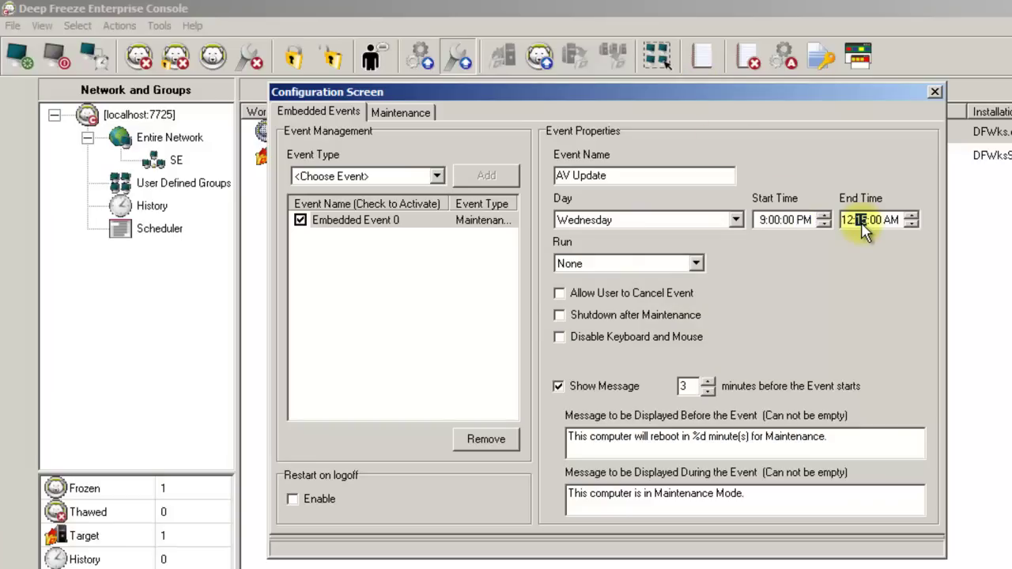
text(00)
Step: Disable the keyboard and mouse during the event and set it to run a Batch File
click(637, 339)
key(shift+Tab)
key(shift+Tab)
key(shift+Tab)
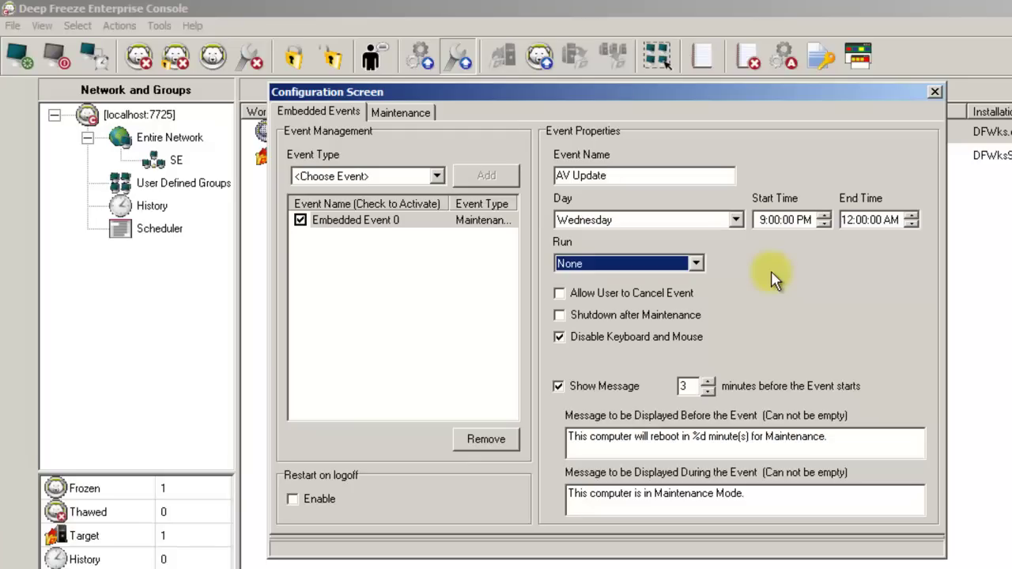
click(696, 263)
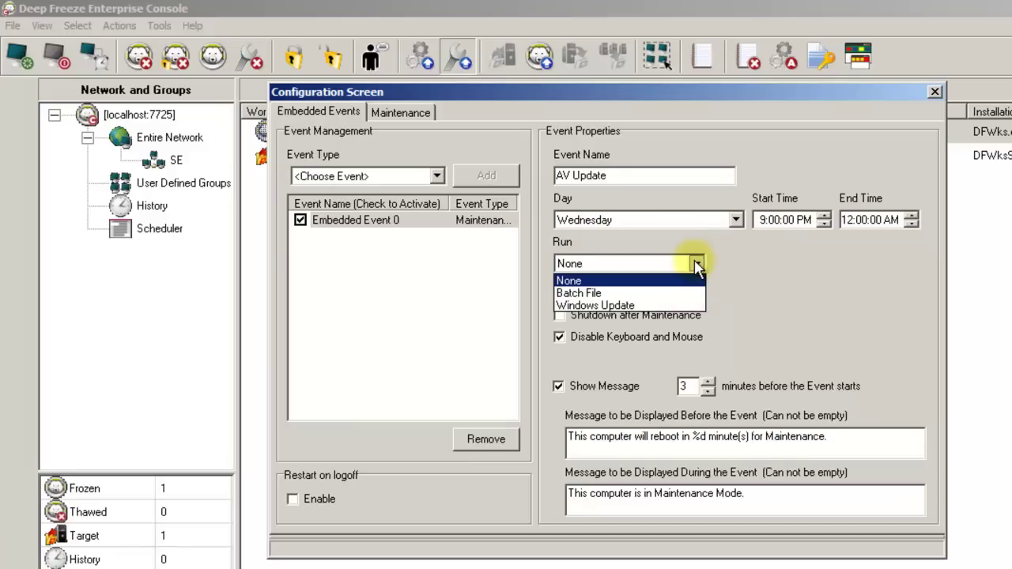
click(659, 293)
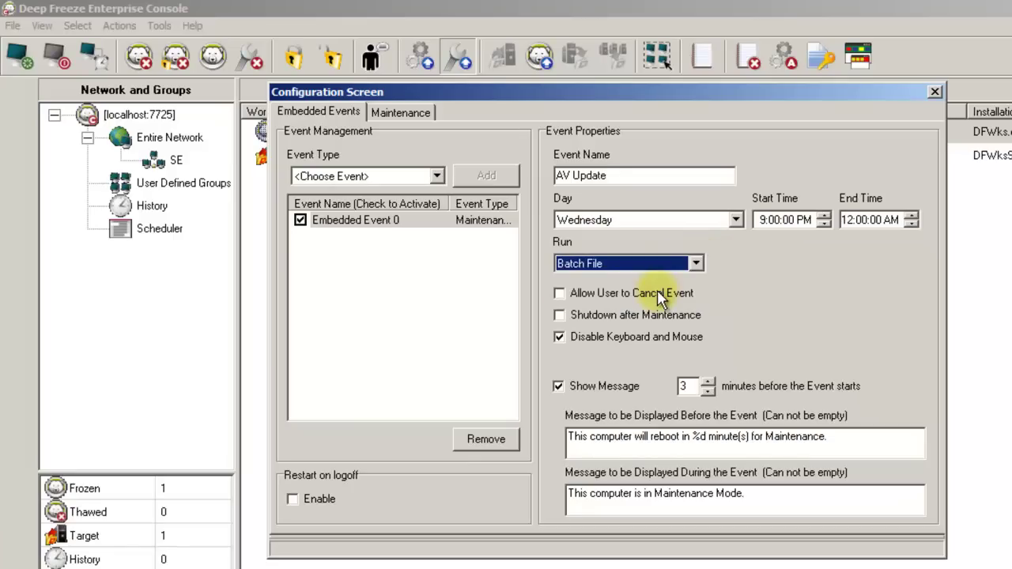
Step: Load AV Update.bat from the Desktop as the batch file in the maintenance settings
click(419, 114)
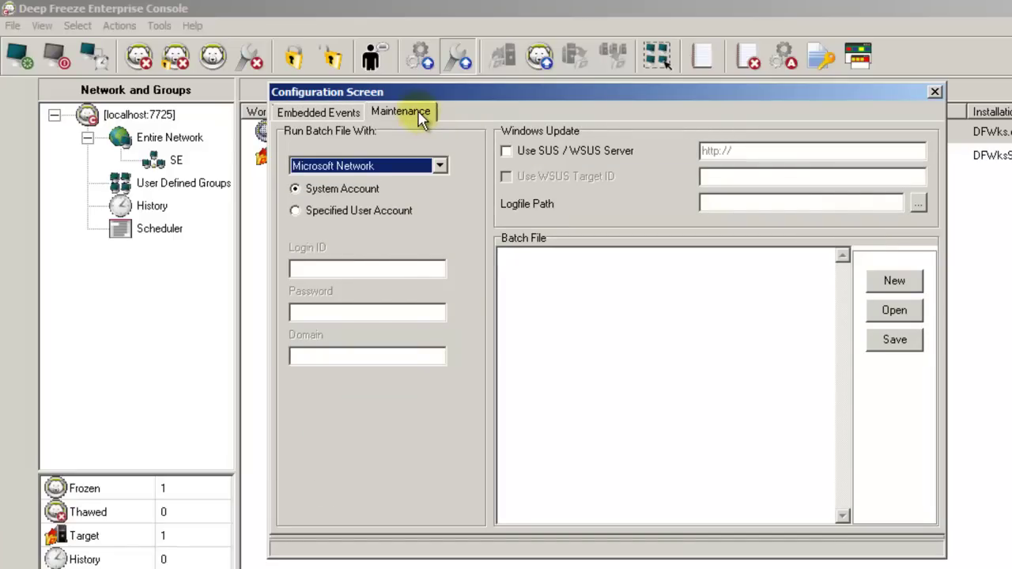
click(885, 315)
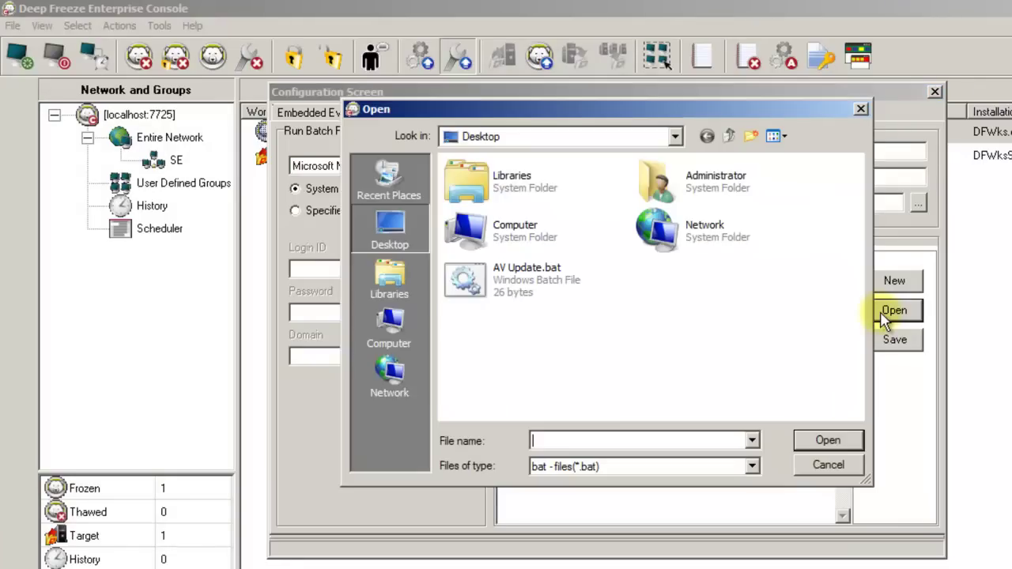
double_click(535, 282)
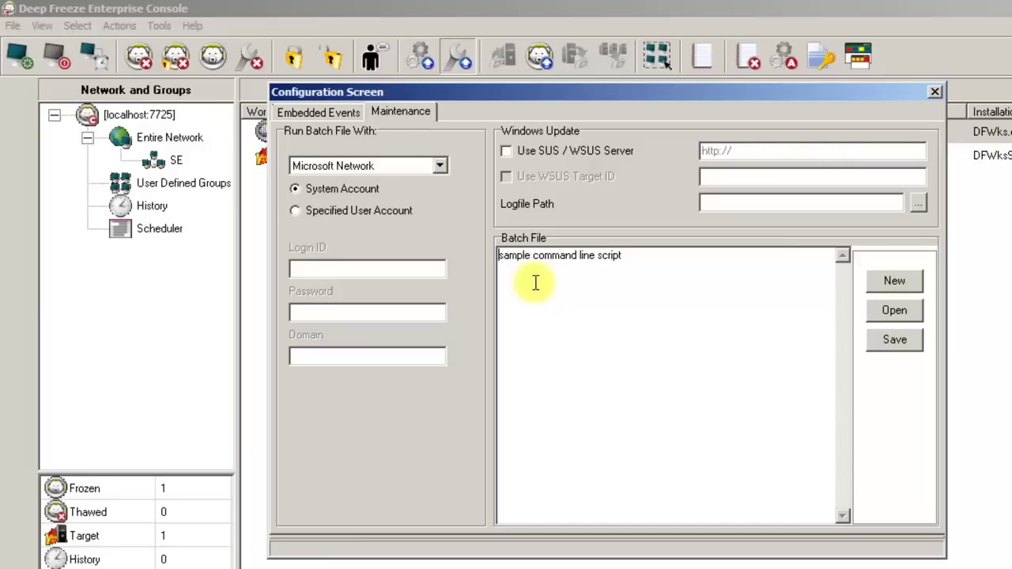
click(586, 289)
Step: Choose the System Account for running the batch file and close the configuration screen
click(323, 213)
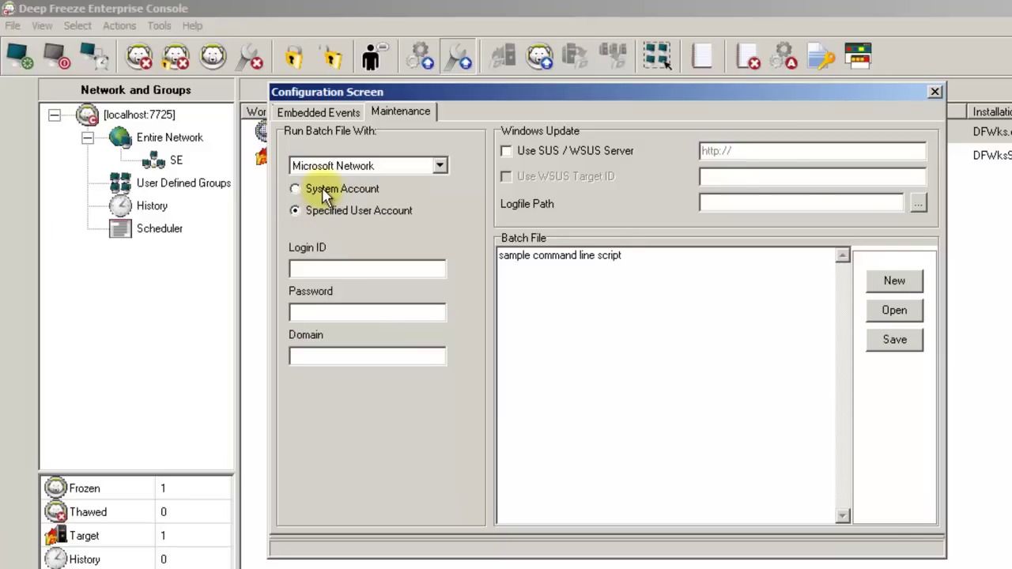
click(325, 194)
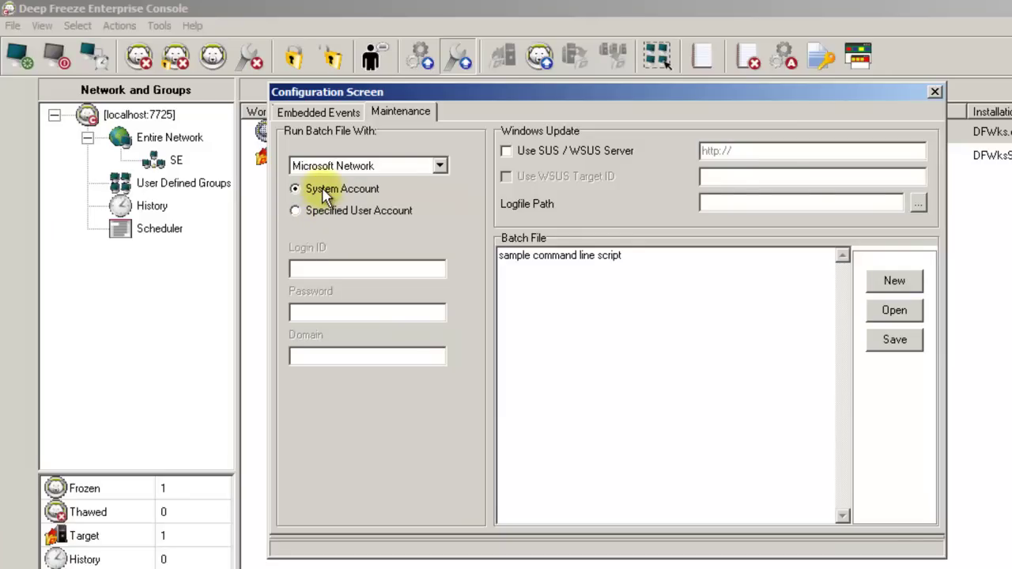
click(933, 92)
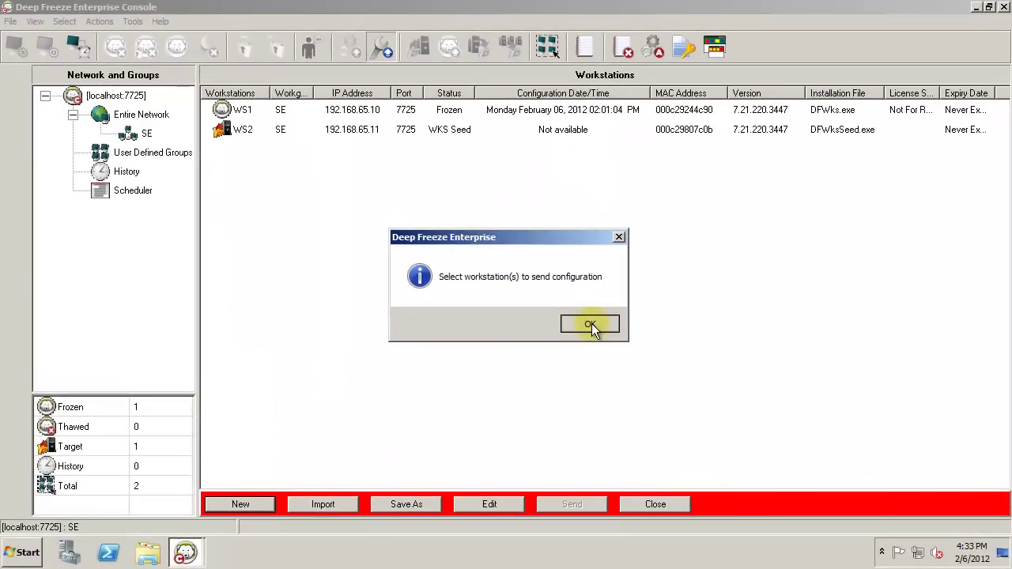
Step: Send the new configuration to workstation WS1 and exit configuration mode
click(591, 323)
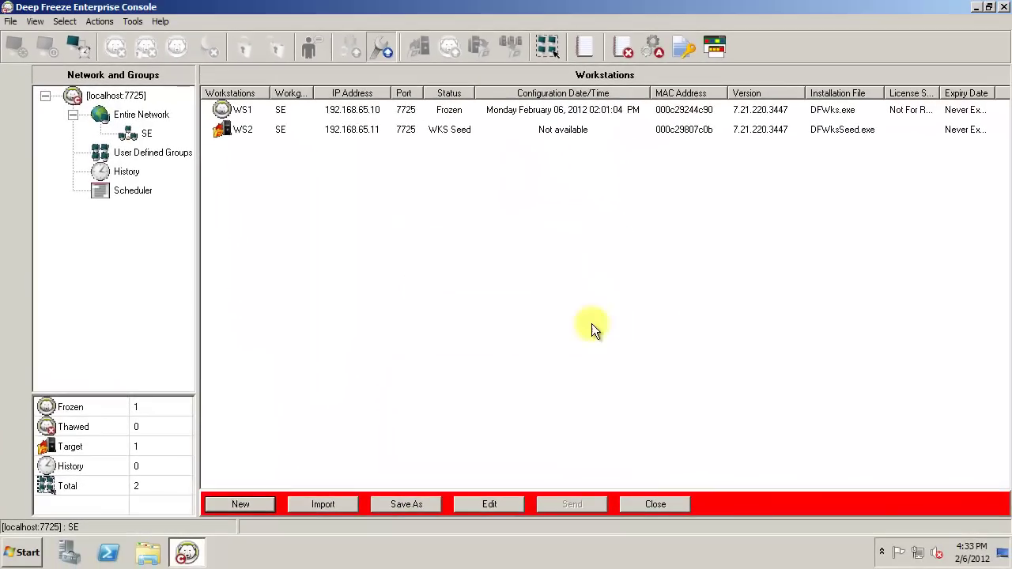
click(339, 112)
click(554, 501)
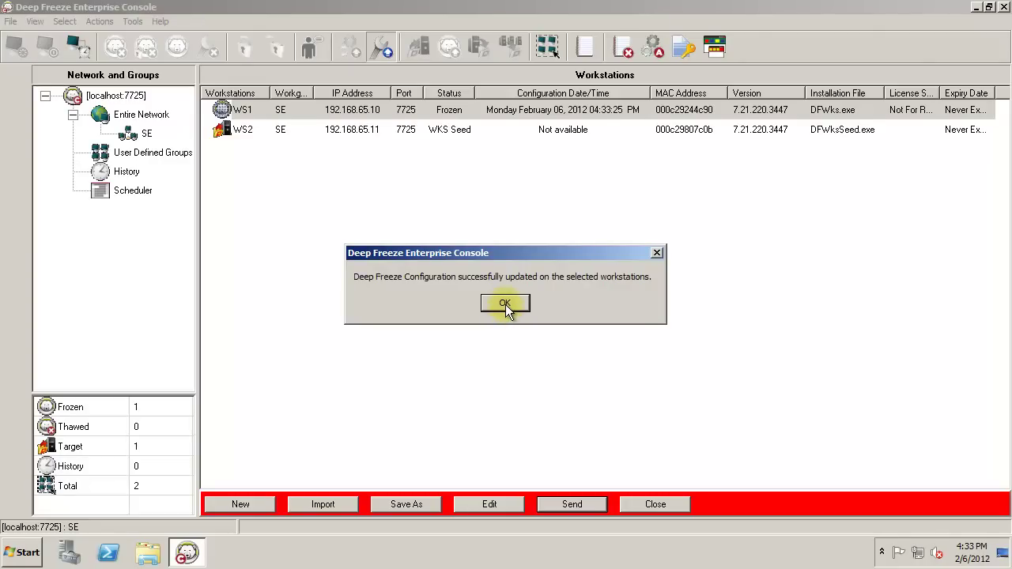
click(506, 309)
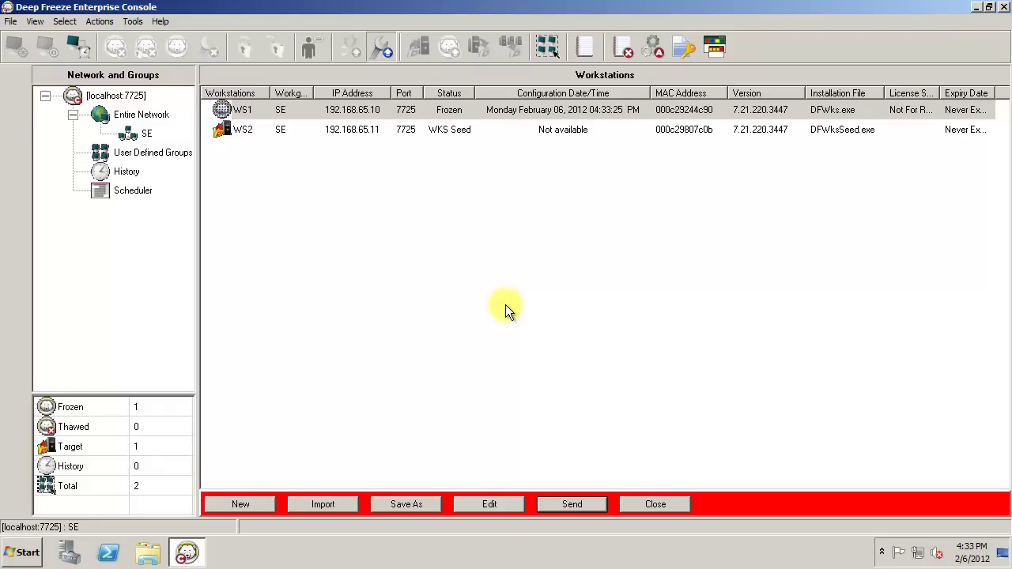
click(646, 502)
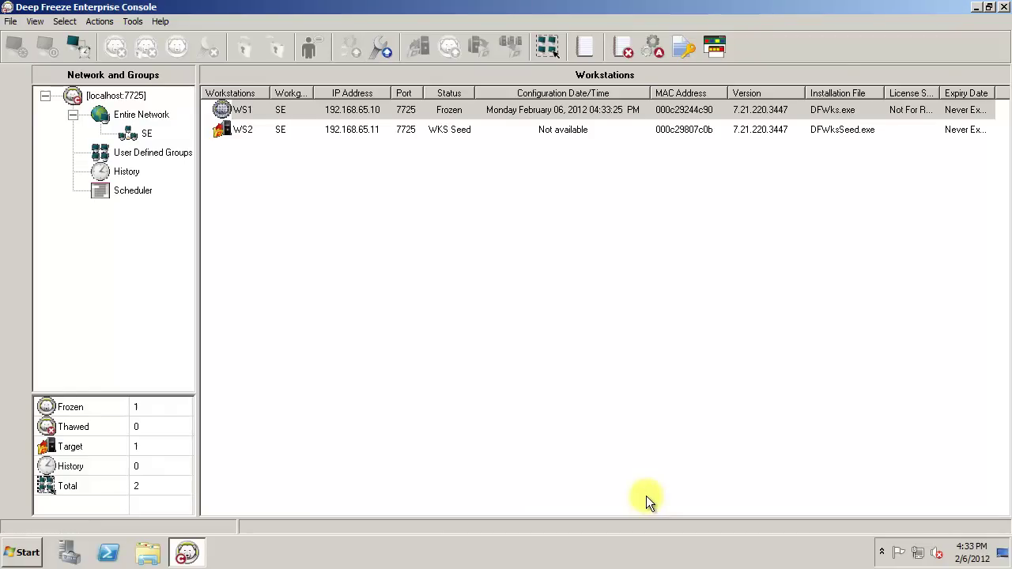